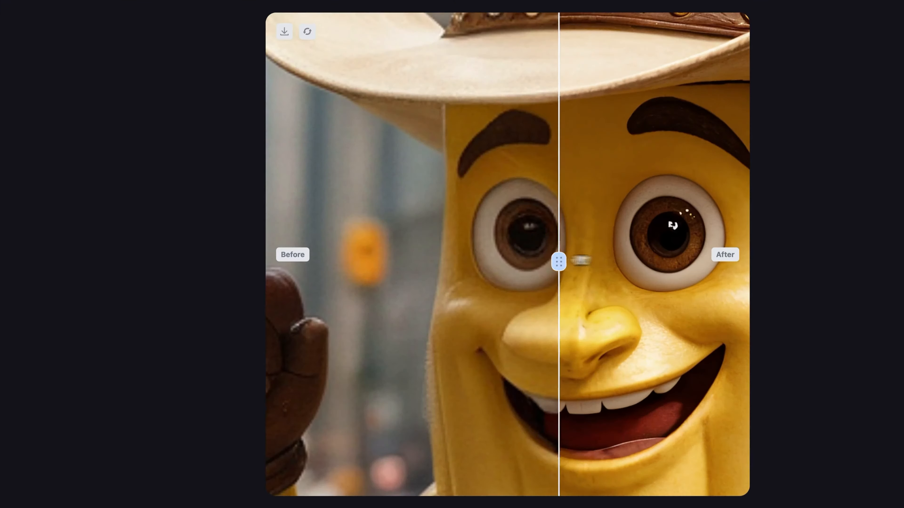
Step: Compare the original and upscaled versions of the banana sheriff image with the before/after slider
left_click_drag(559, 260, 343, 262)
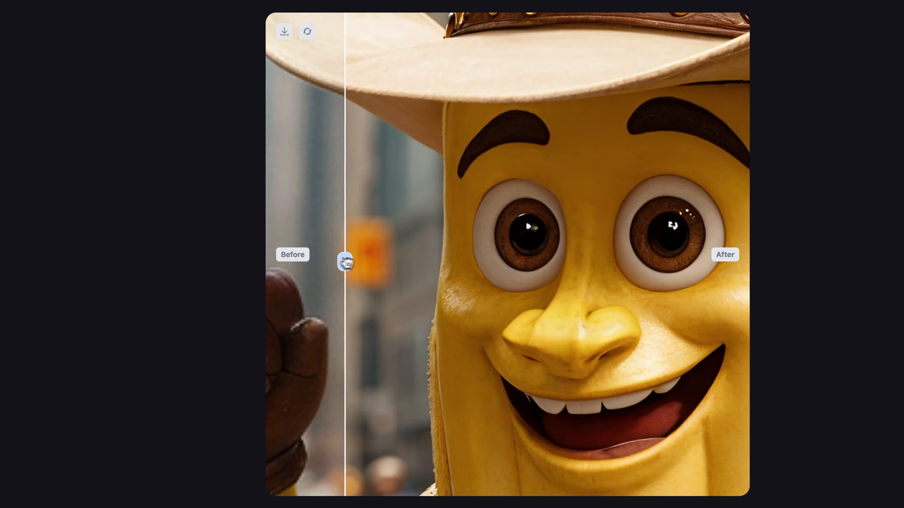
left_click_drag(345, 262, 427, 263)
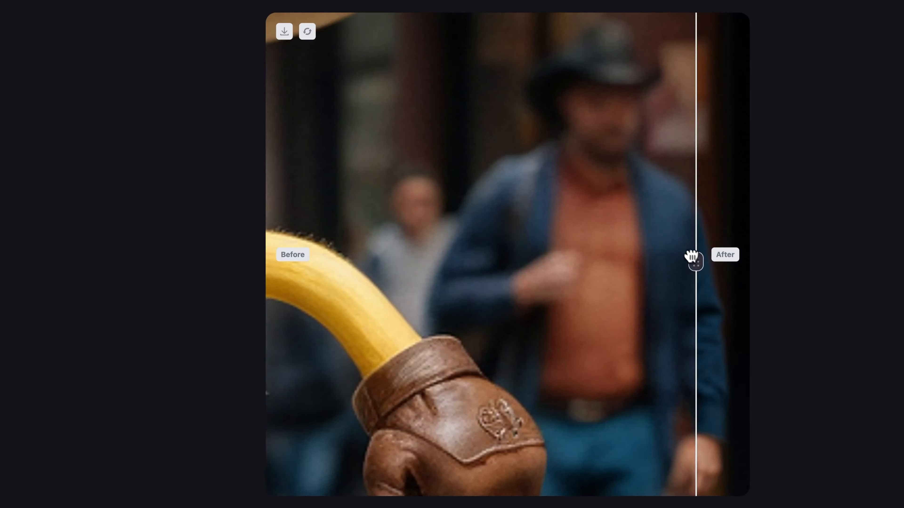
left_click_drag(691, 257, 359, 257)
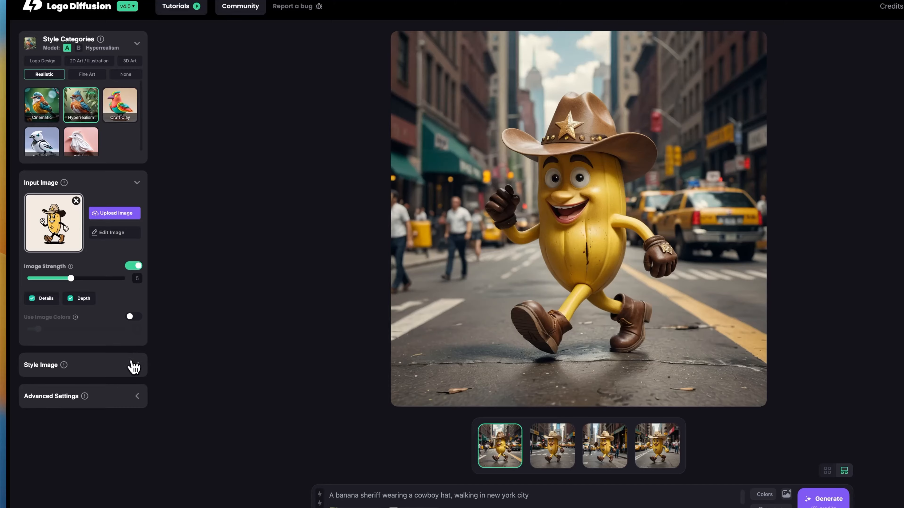
Step: Browse the style image gallery and choose the gold coin as the style image
left_click(111, 367)
scroll(96, 365, "down", 1)
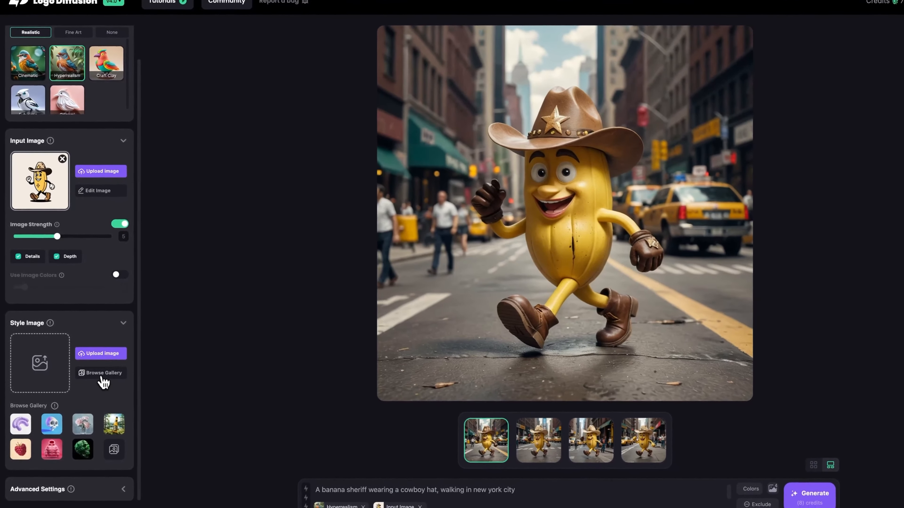
left_click(102, 378)
scroll(465, 267, "down", 10)
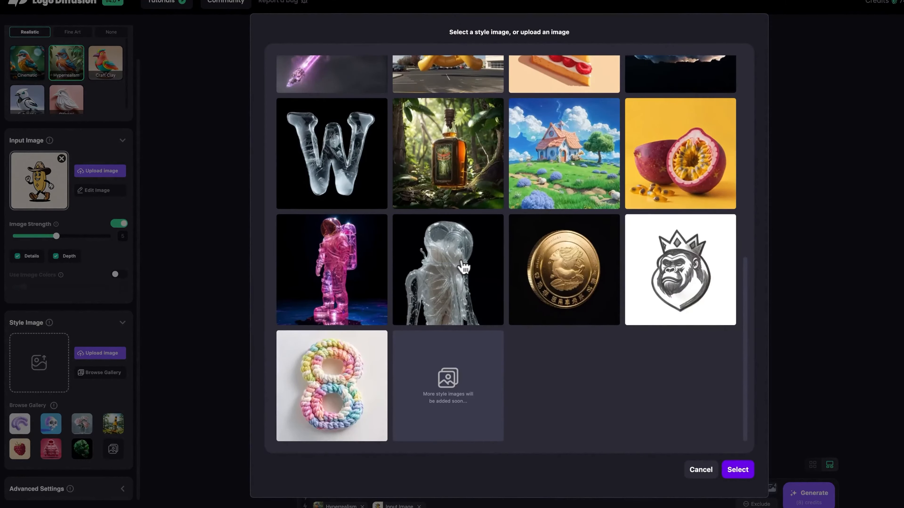
scroll(448, 274, "up", 10)
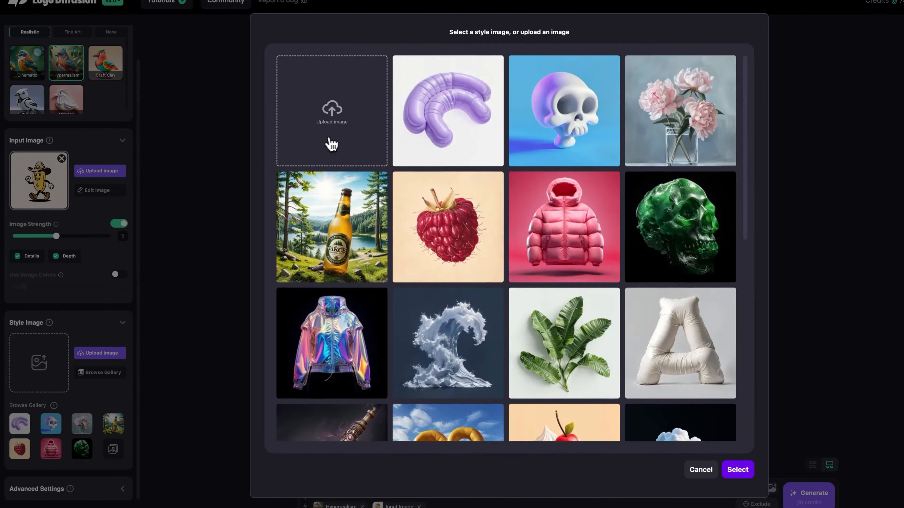
scroll(576, 273, "down", 10)
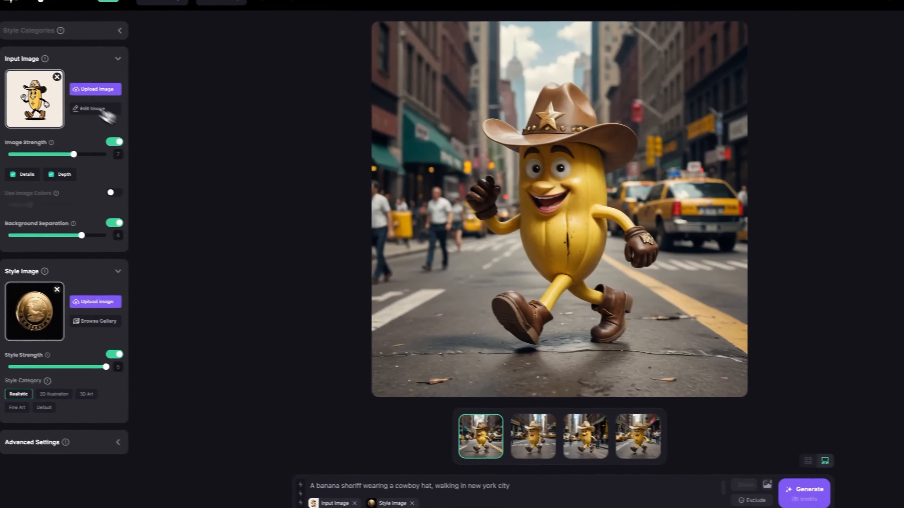
Step: Change the prompt to "A banana sheriff wearing a cowboy hat, made of gold" and generate the images
left_click_drag(435, 486, 541, 493)
type("made of gold")
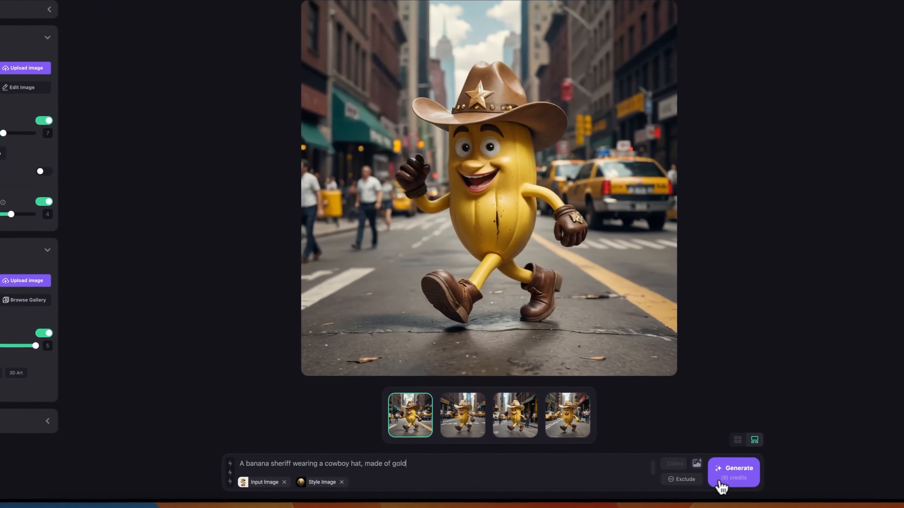
left_click(802, 496)
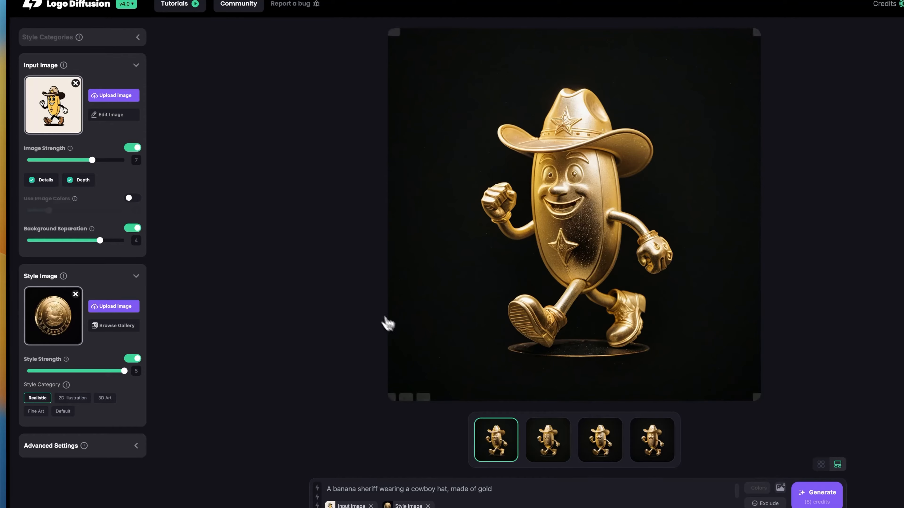
Step: Review the second, third and fourth variations of the gold banana sheriff
left_click(548, 440)
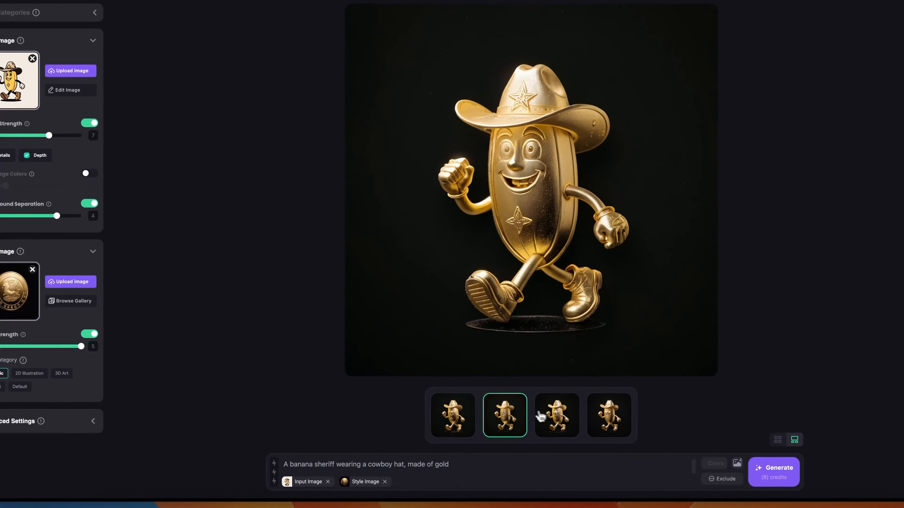
left_click(540, 416)
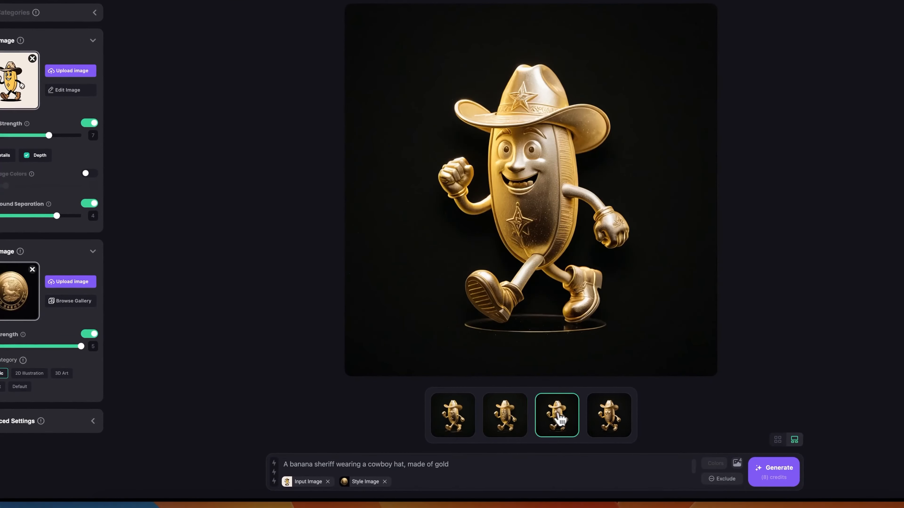
left_click(591, 420)
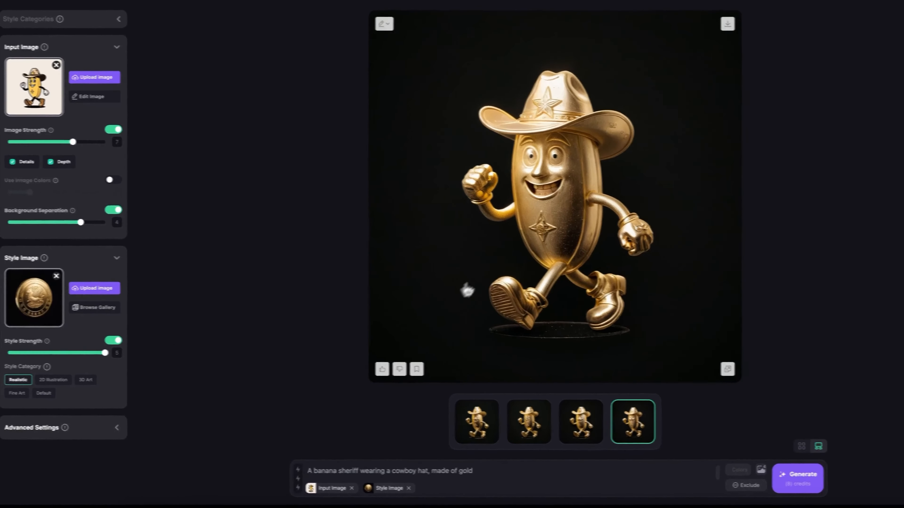
Step: Open the fourth gold variation's details and compare it with the input image using the comparison slider
left_click(468, 285)
left_click(218, 445)
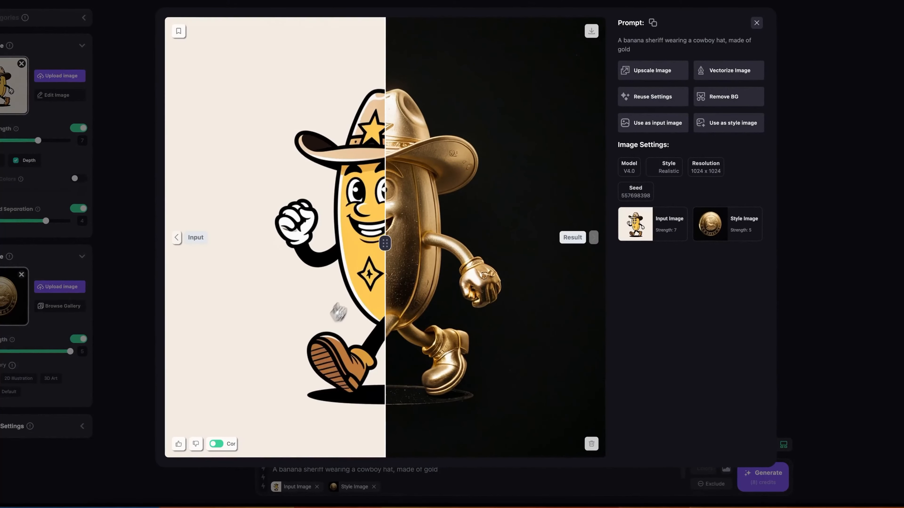
left_click_drag(386, 239, 359, 239)
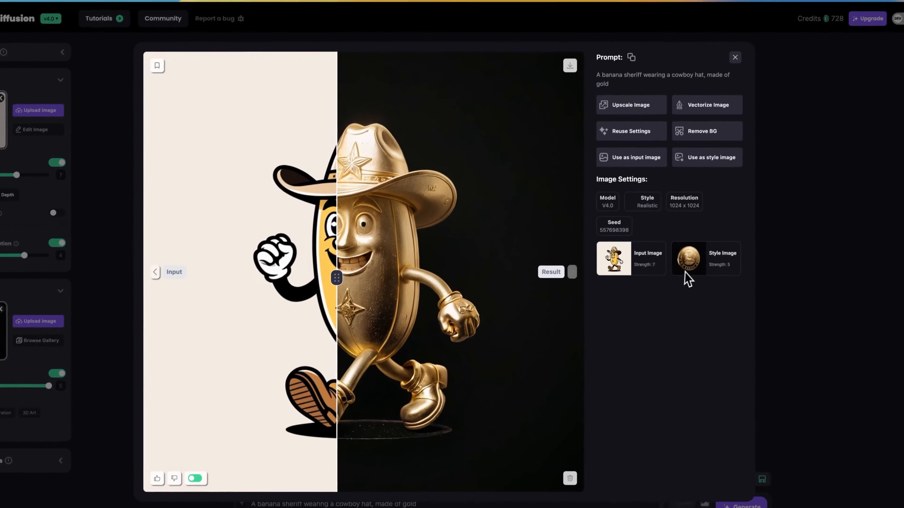
Step: View the gold coin style image at full size in a separate browser tab, and return to the result
right_click(710, 234)
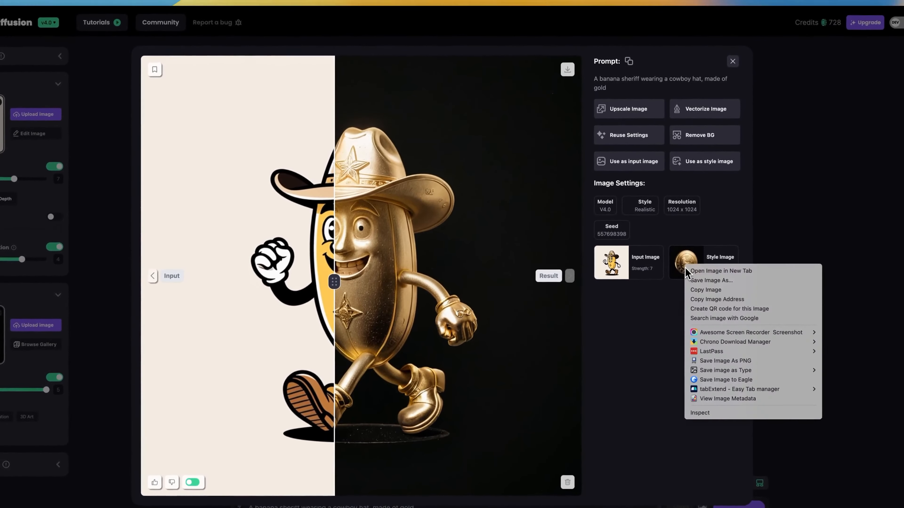
left_click(706, 271)
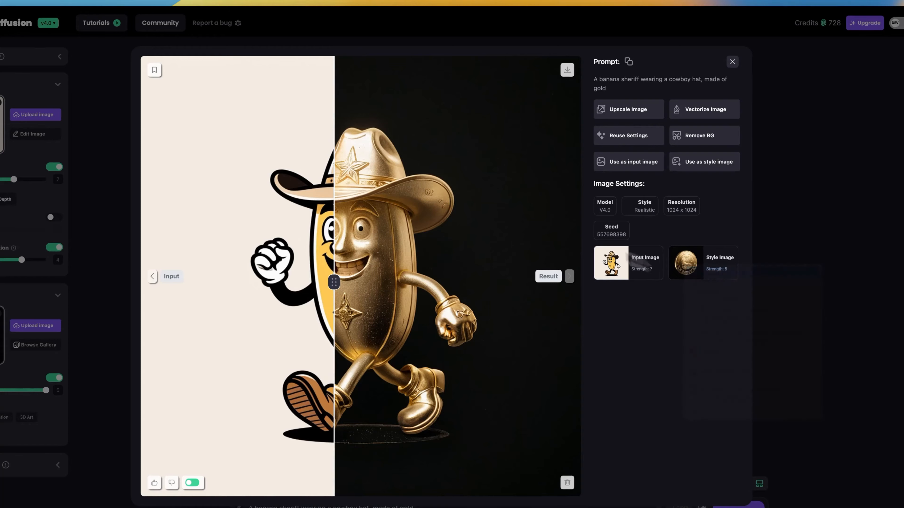
left_click(291, 2)
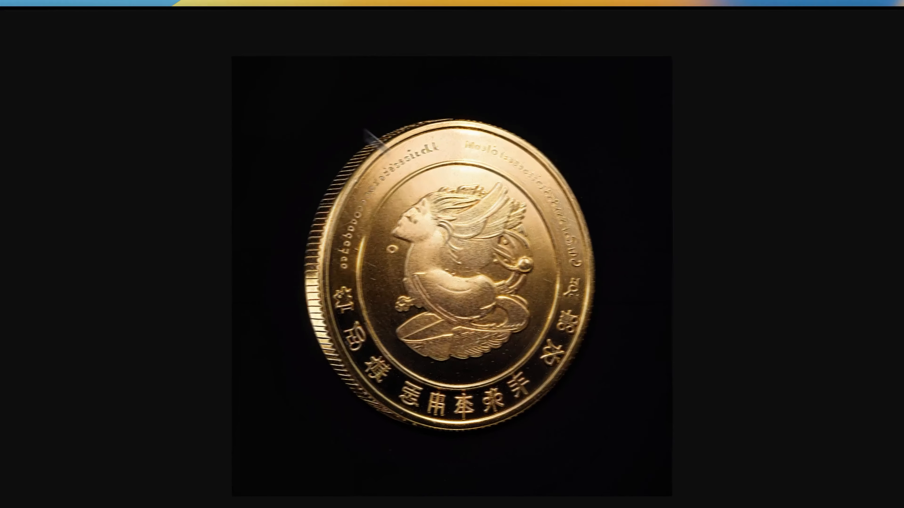
left_click(197, 1)
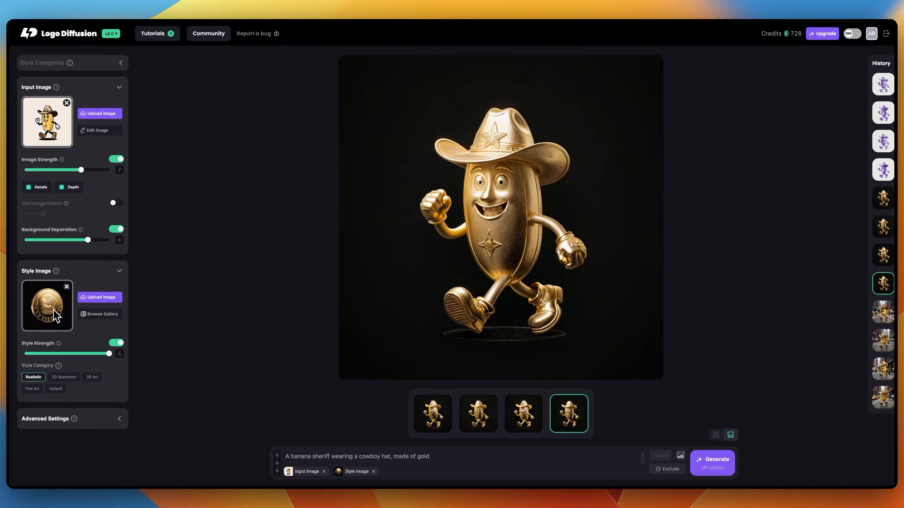
Step: Replace the style image with the purple inflatable shape from the style gallery
left_click(82, 314)
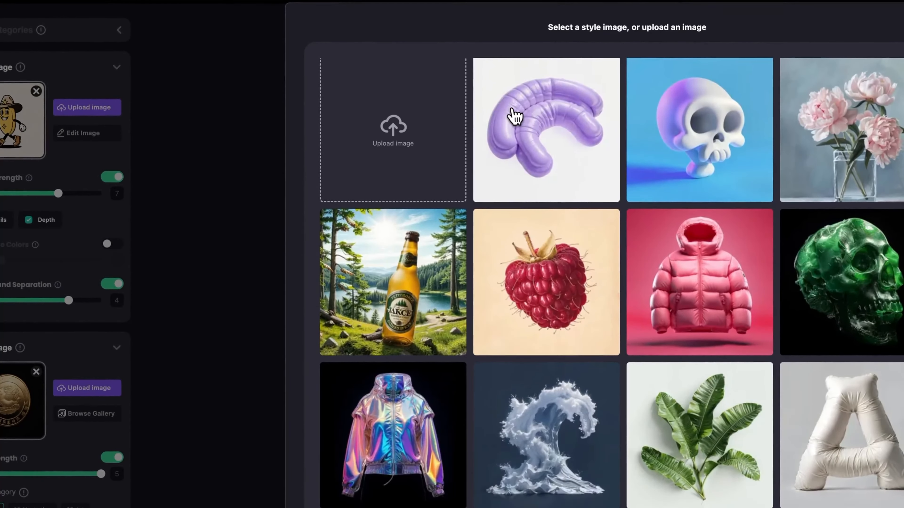
left_click(523, 105)
Step: Review the four purple inflatable variations of the banana sheriff in the generation history
left_click(880, 85)
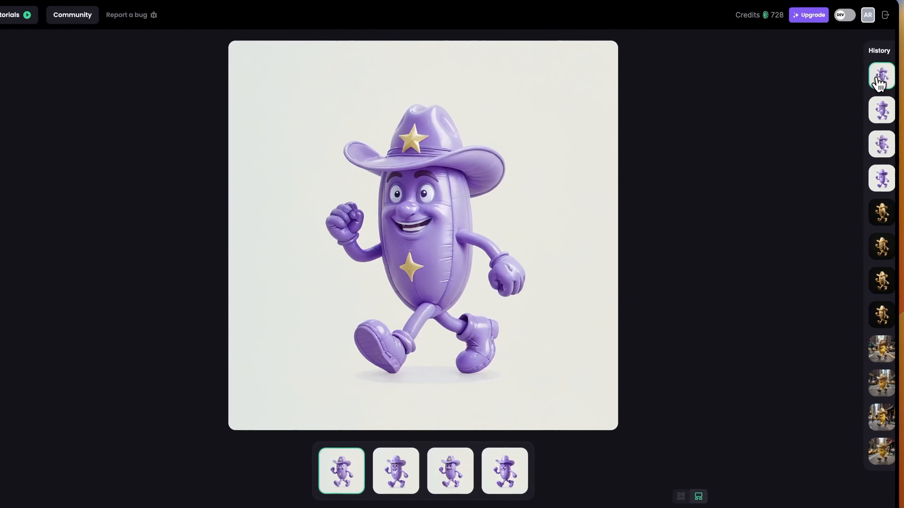
left_click(883, 111)
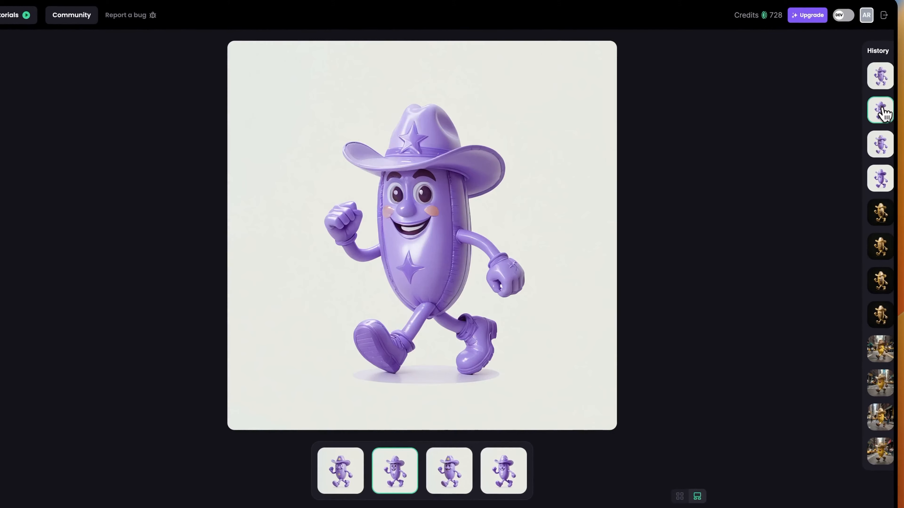
left_click(887, 149)
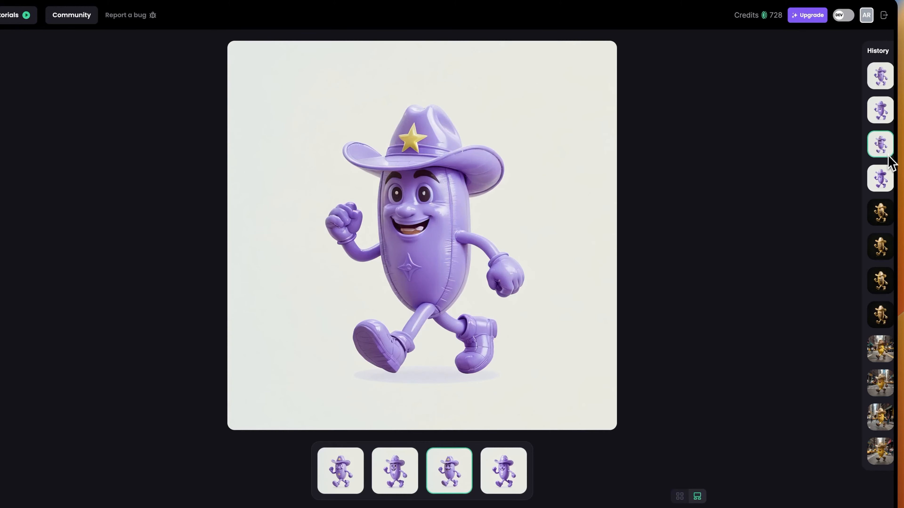
left_click(892, 174)
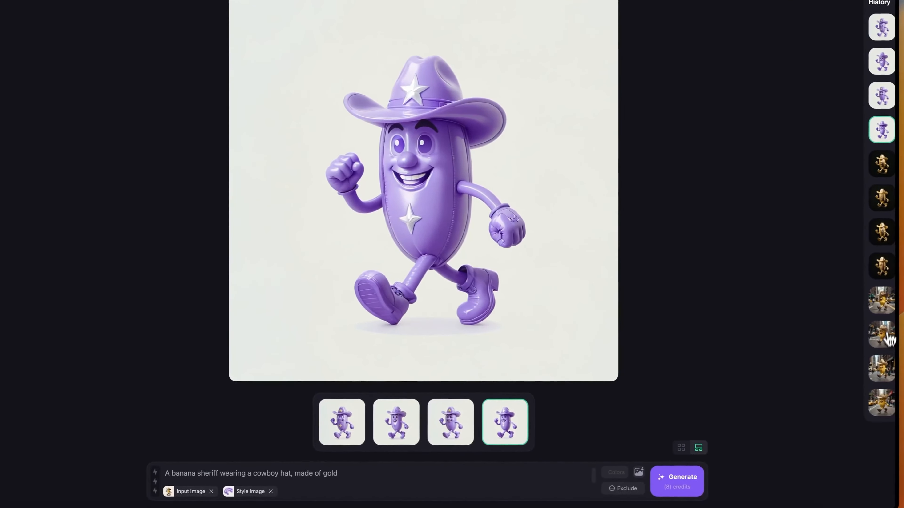
Step: Review the first three New York street variations of the banana sheriff in the generation history
left_click(885, 306)
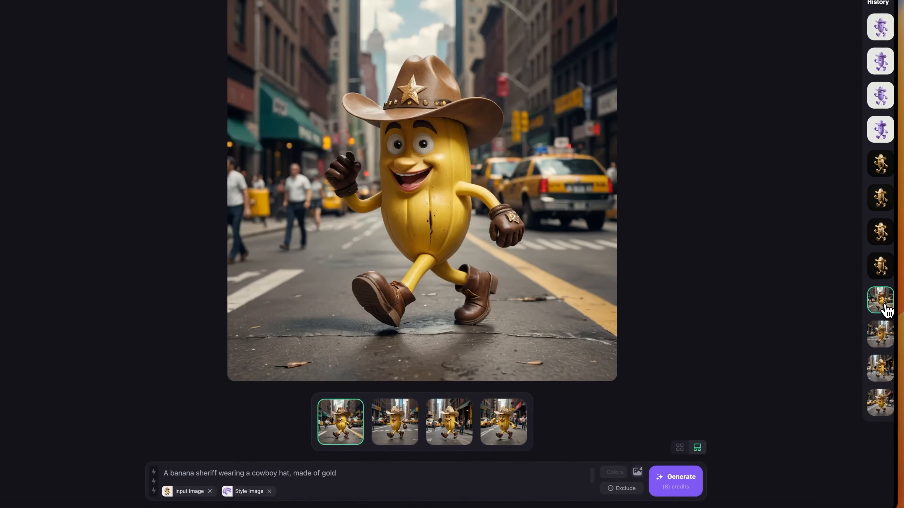
left_click(885, 338)
left_click(887, 364)
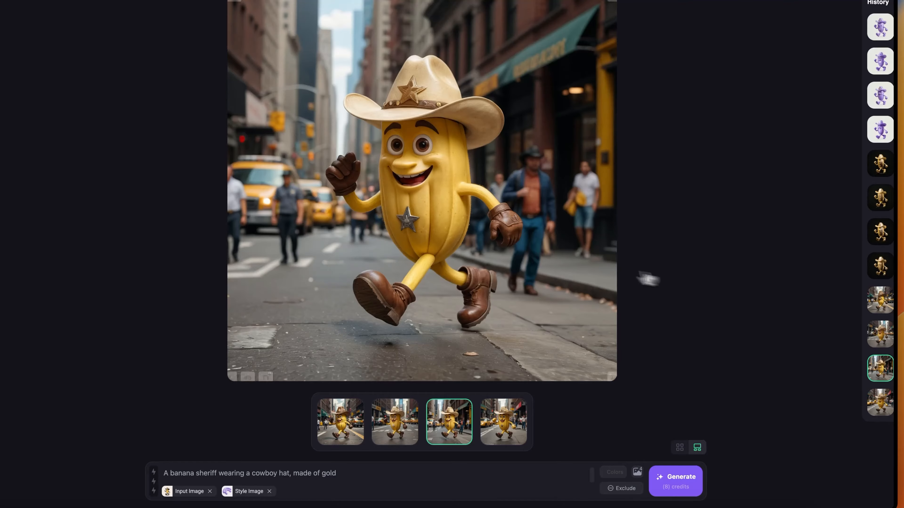
Step: Open the details of the third New York street variation and send that image to the upscaler
left_click(515, 255)
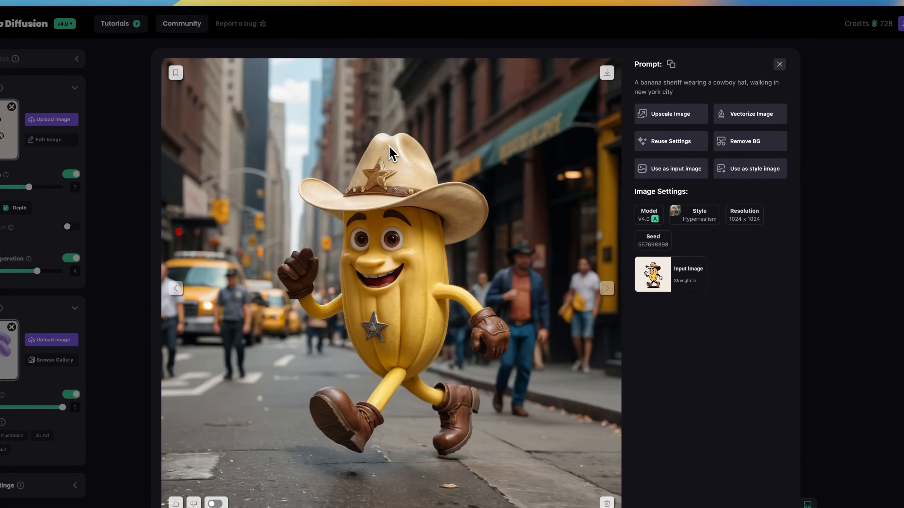
right_click(391, 153)
left_click(404, 154)
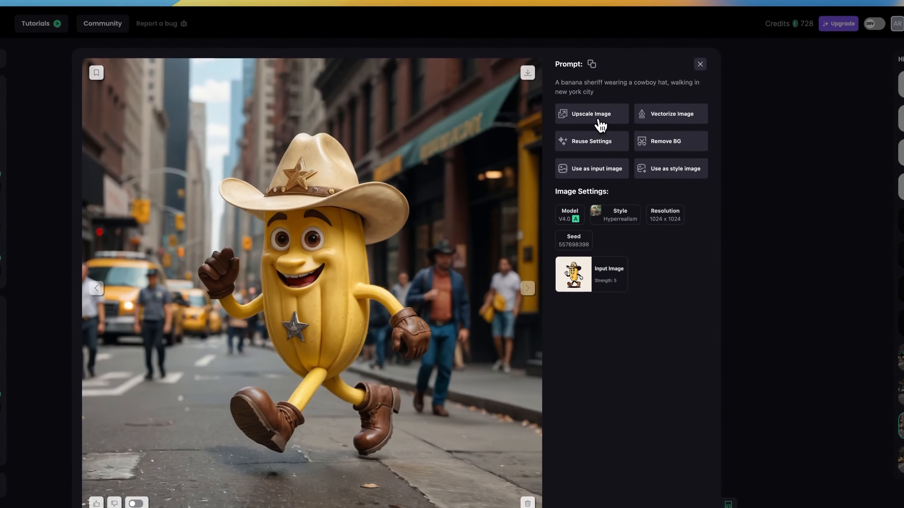
left_click(598, 123)
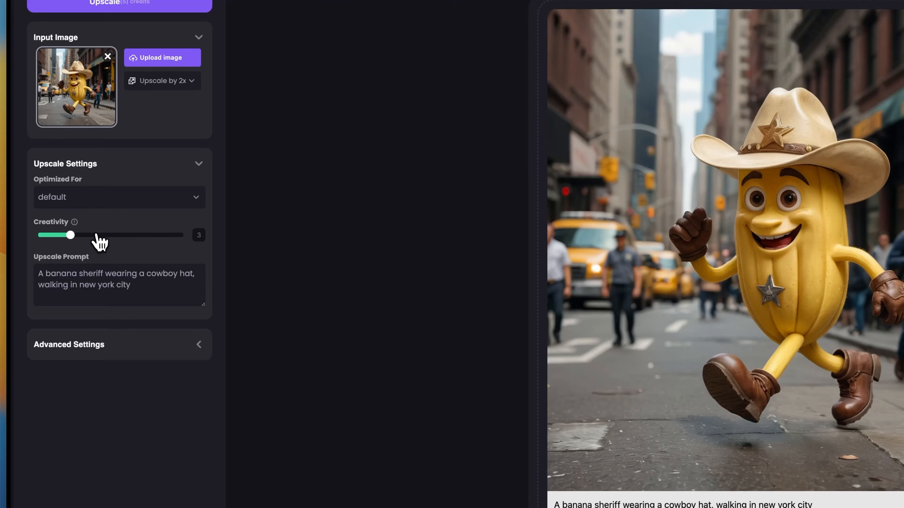
Step: Optimize the upscale for 3D Art and run the 2x upscale of the banana sheriff image
left_click(87, 202)
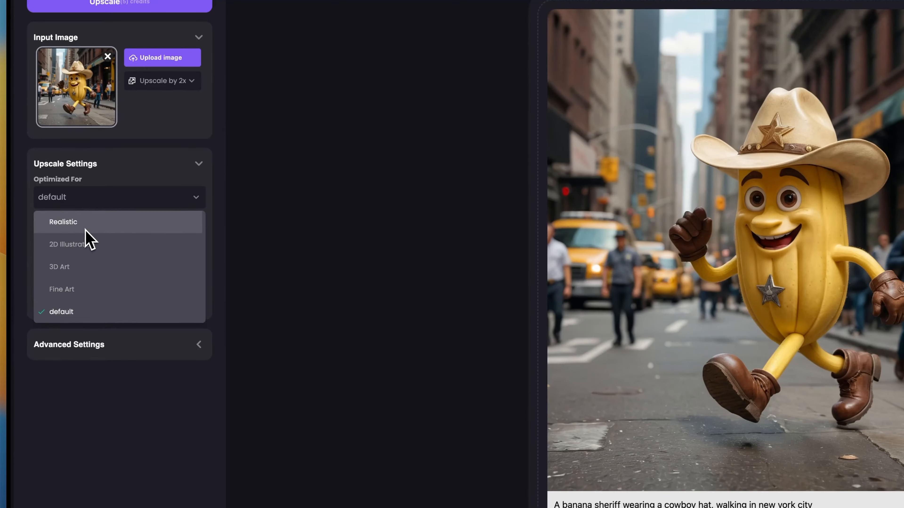
left_click(89, 268)
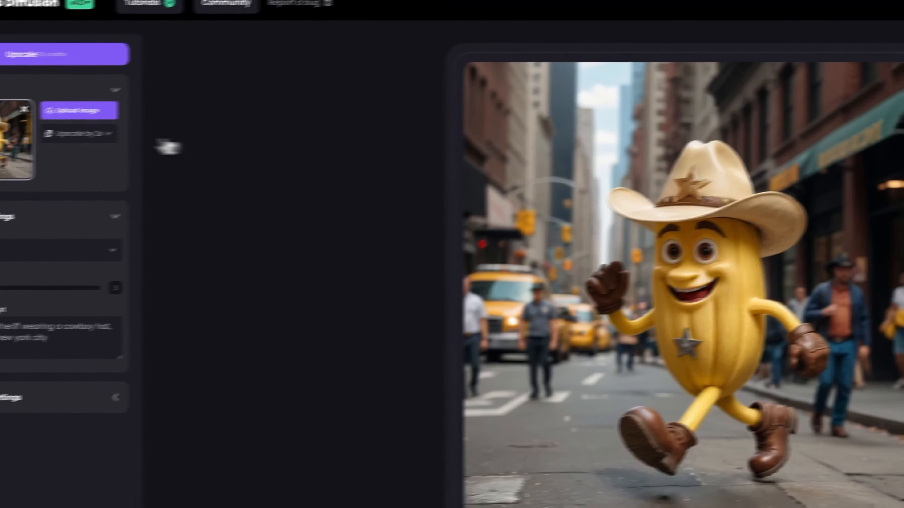
left_click(18, 142)
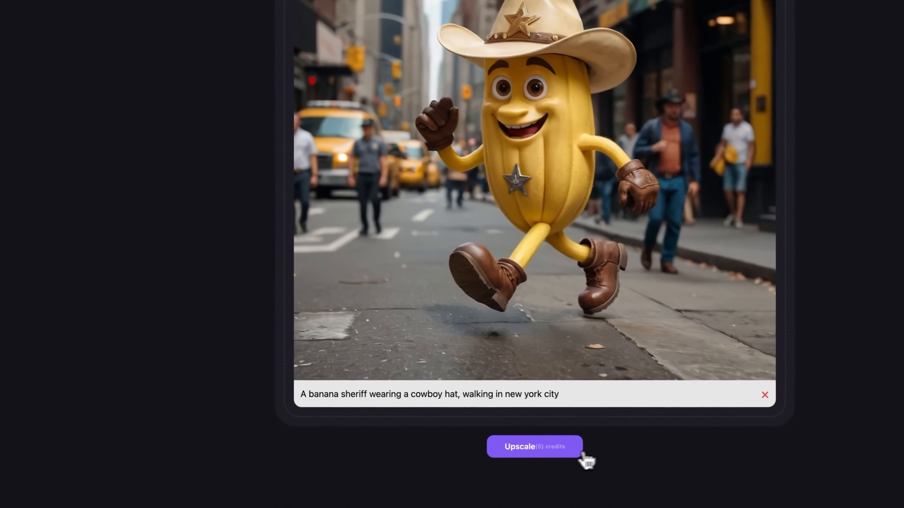
left_click(553, 459)
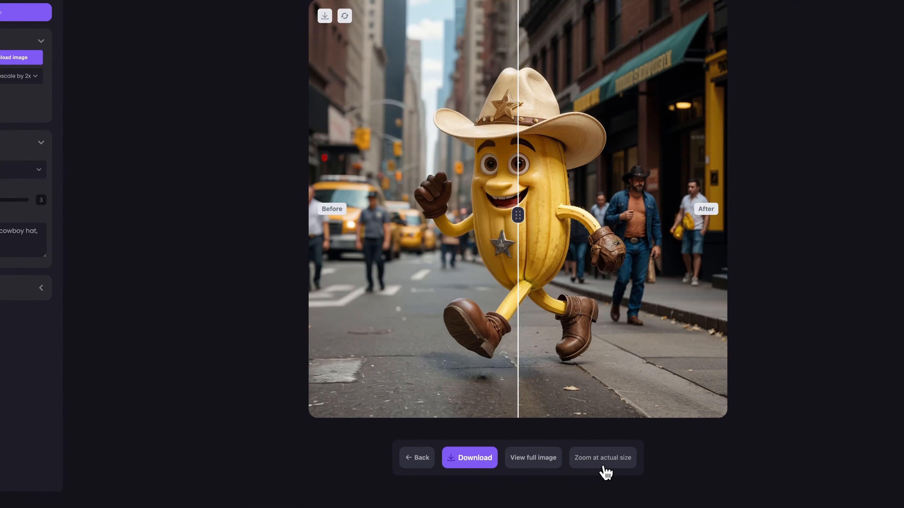
Step: Zoom the upscaled image to actual size and compare its details before and after upscaling
left_click(599, 460)
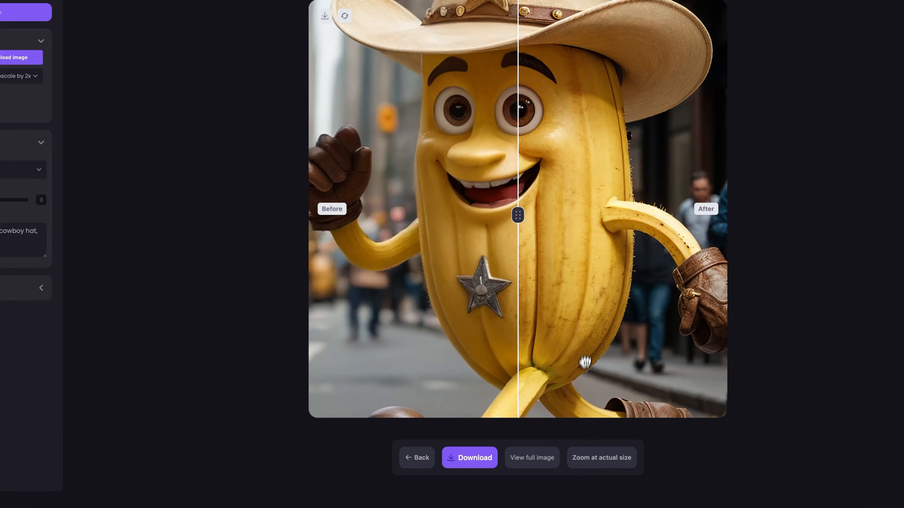
left_click_drag(503, 218, 379, 214)
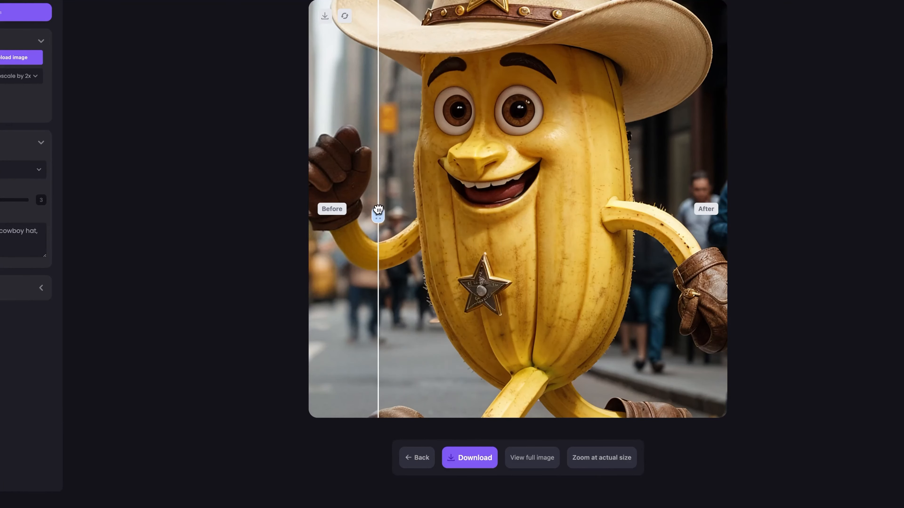
left_click_drag(449, 187, 528, 156)
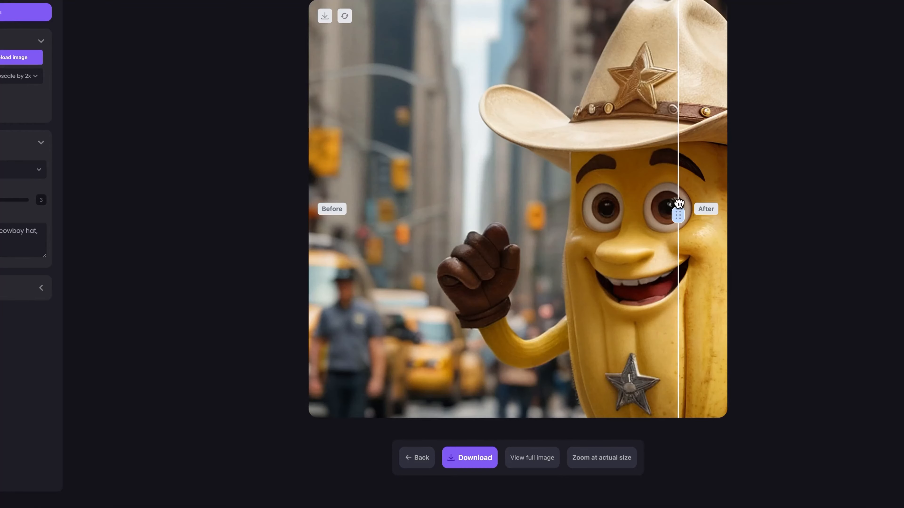
Step: Compare the 2x upscale before and after across the banana sheriff's face, badge, gloves, boots, hat and the background pedestrians
left_click_drag(678, 203, 604, 200)
left_click_drag(617, 254, 643, 234)
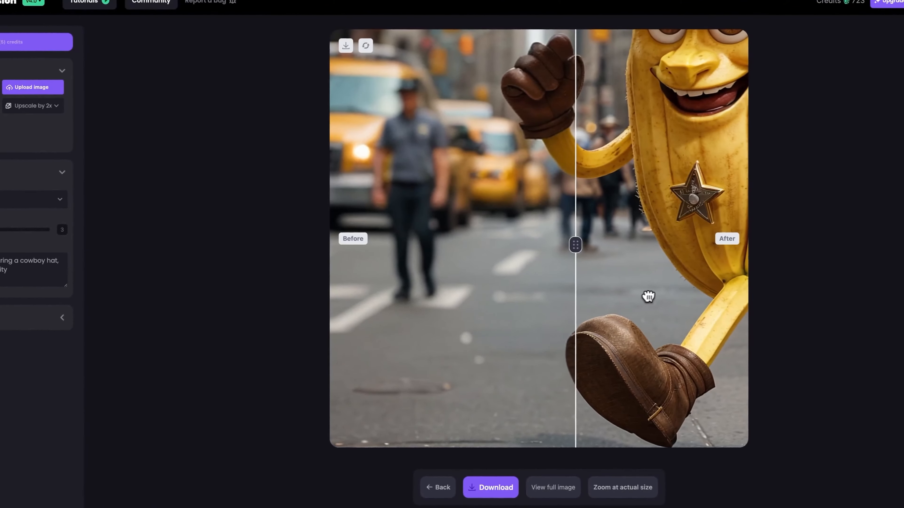
left_click_drag(746, 294, 619, 297)
left_click_drag(519, 299, 518, 308)
left_click_drag(574, 245, 462, 238)
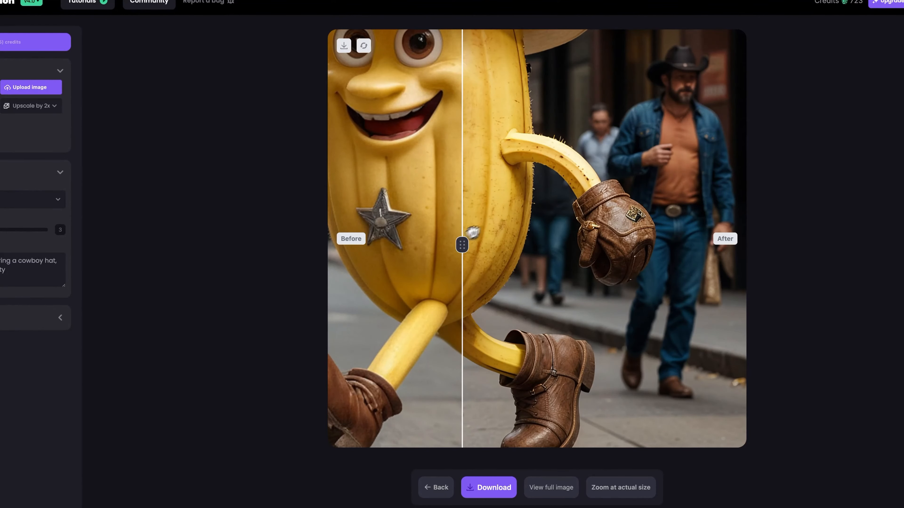
left_click_drag(552, 155, 557, 224)
left_click_drag(526, 182, 591, 225)
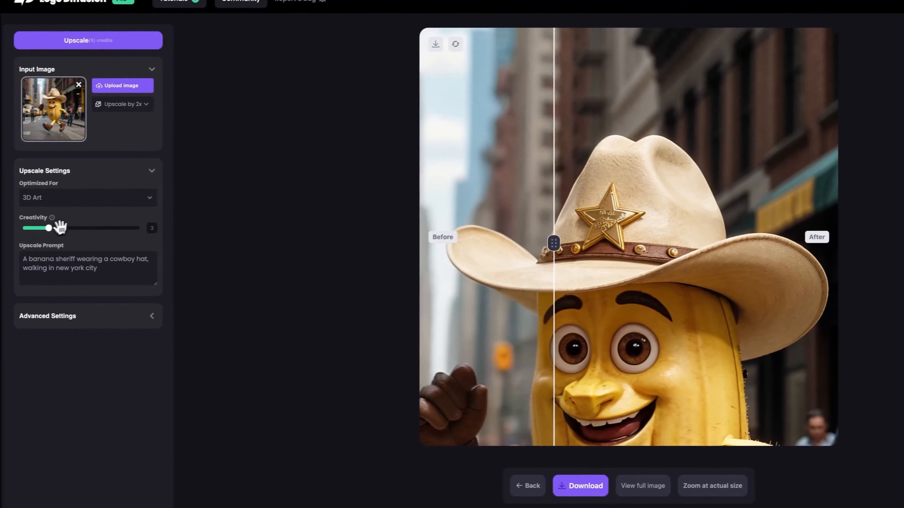
Step: Set the upscale creativity to 2 and the factor to 4x, and run the upscale of the banana sheriff image
left_click_drag(55, 227, 48, 229)
left_click(132, 106)
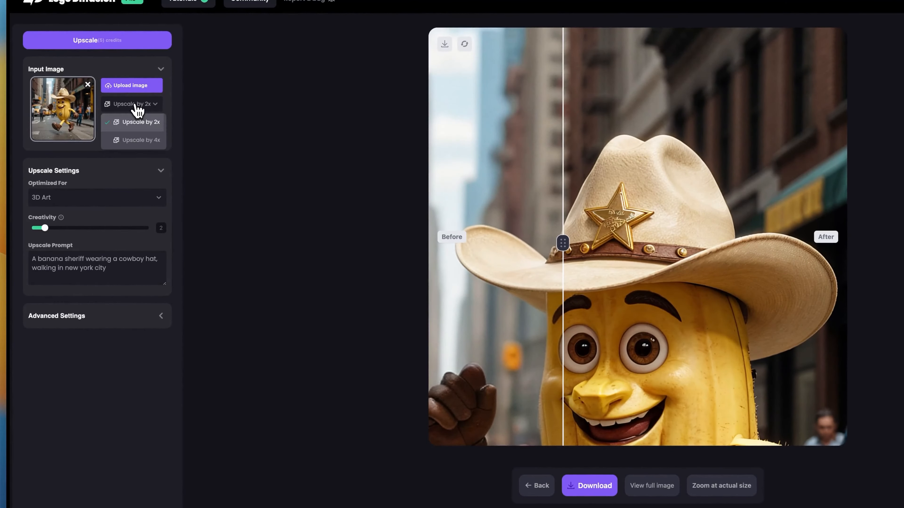
left_click(140, 141)
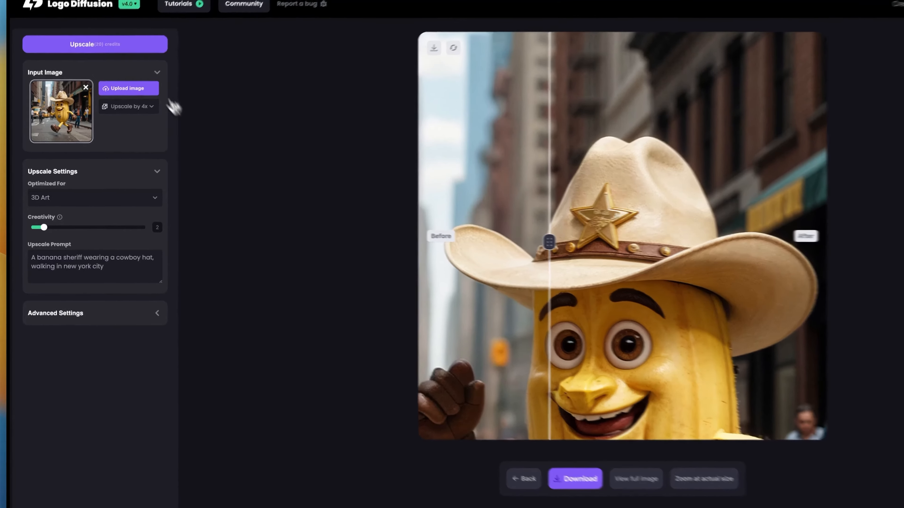
left_click(129, 47)
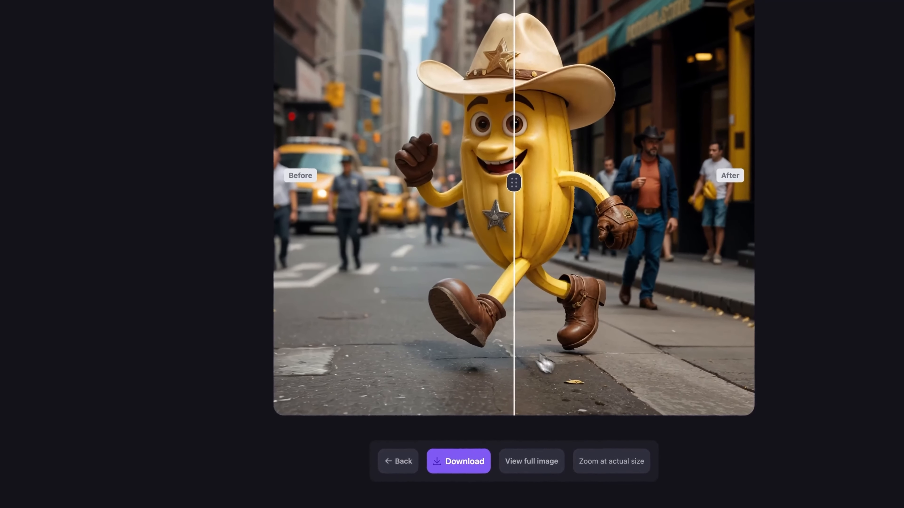
Step: Zoom the 4x upscale to actual size and compare the hat brim and face before and after
left_click(608, 473)
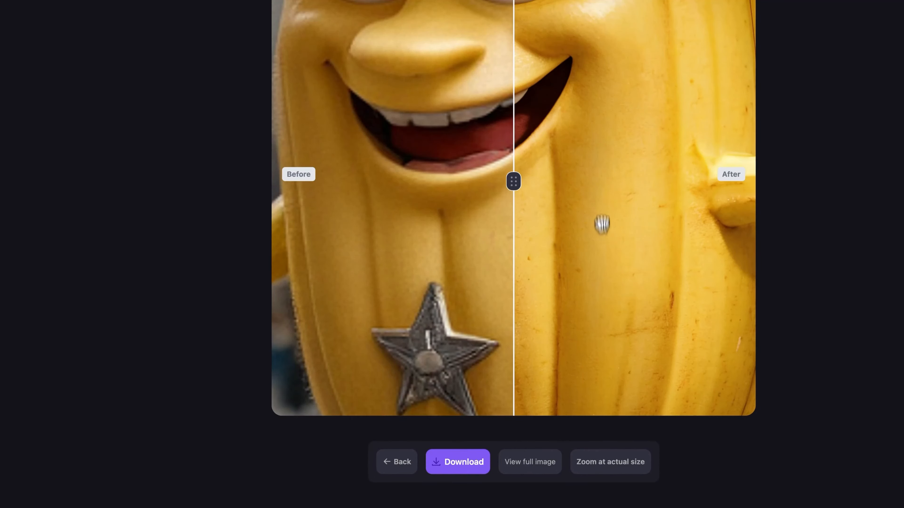
left_click_drag(611, 126, 548, 205)
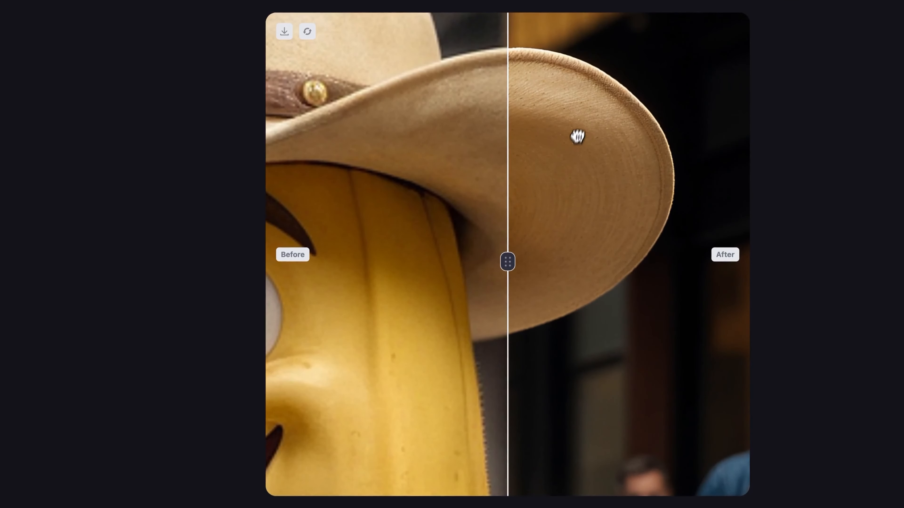
left_click_drag(581, 175, 584, 194)
left_click_drag(507, 262, 424, 257)
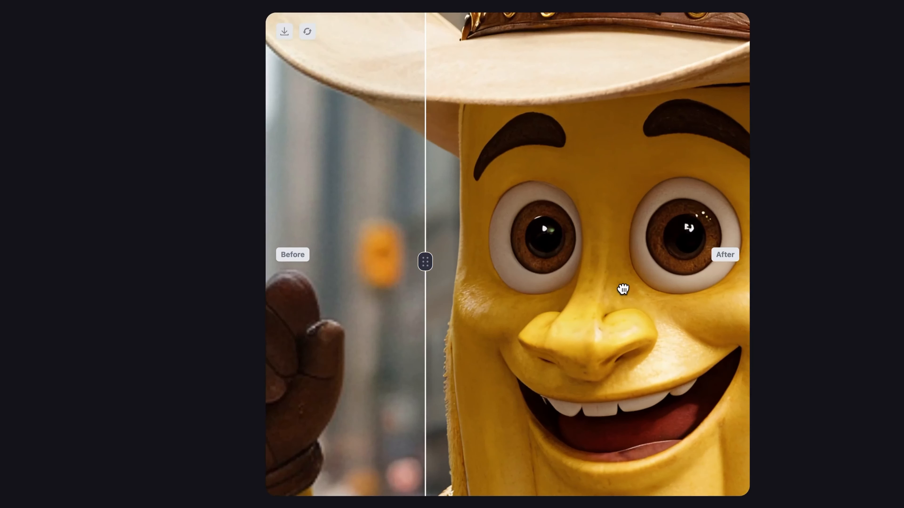
Step: Compare the leather glove and the background man in the cowboy hat before and after the 4x upscale
left_click_drag(424, 265, 383, 262)
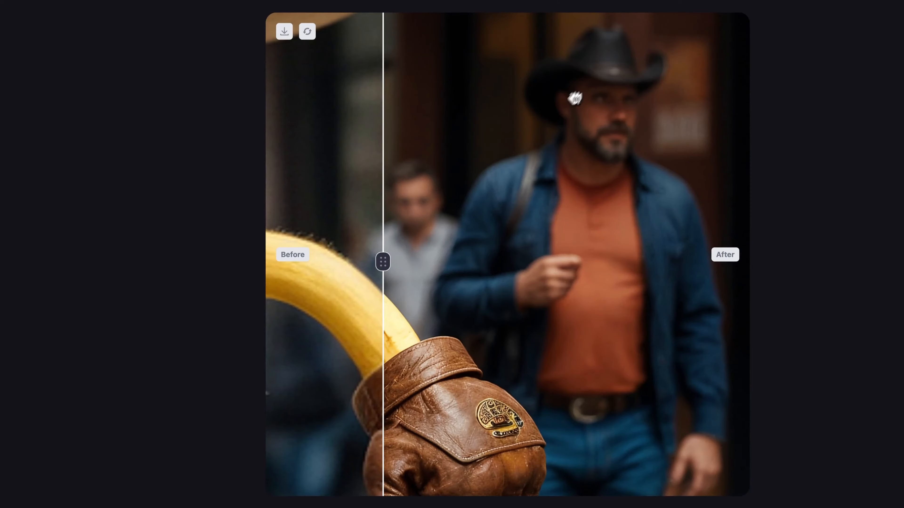
left_click_drag(384, 262, 697, 227)
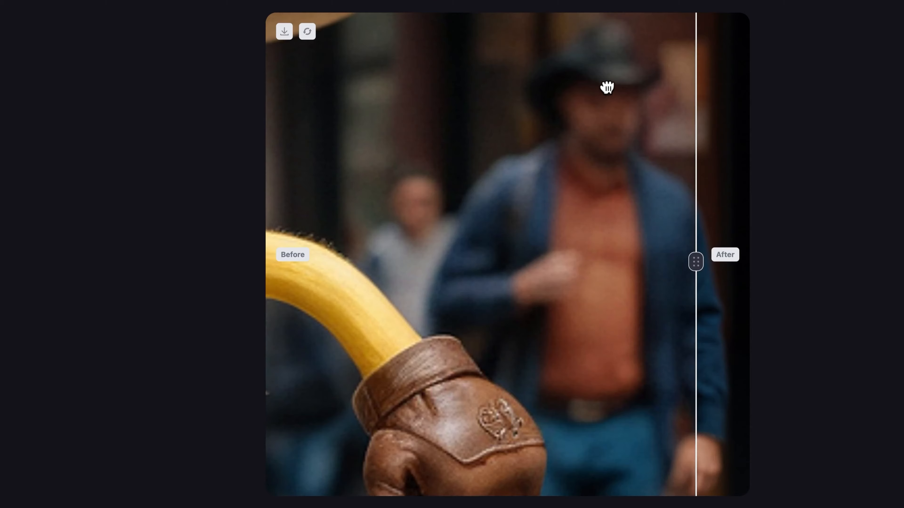
left_click_drag(695, 261, 364, 252)
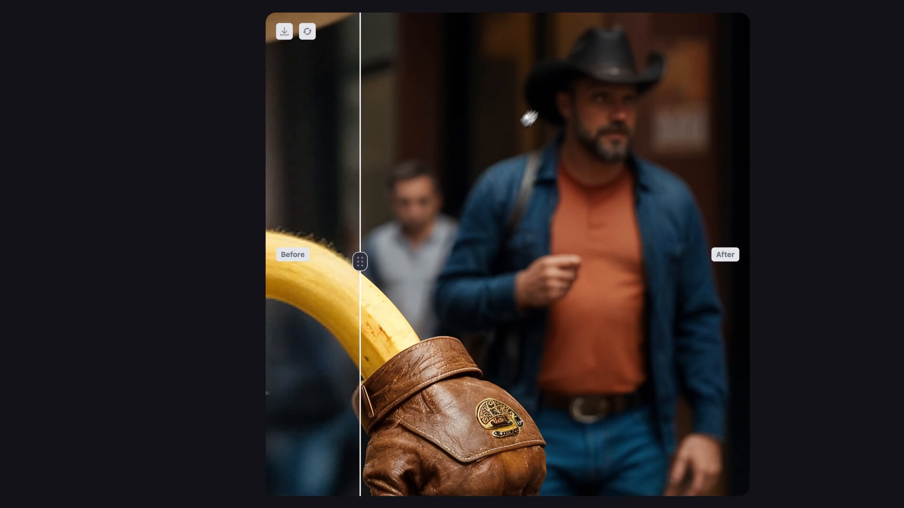
Step: Examine the upscaled eyes, mouth, hat band and gold star of the banana sheriff at actual size
scroll(591, 89, "up", 5)
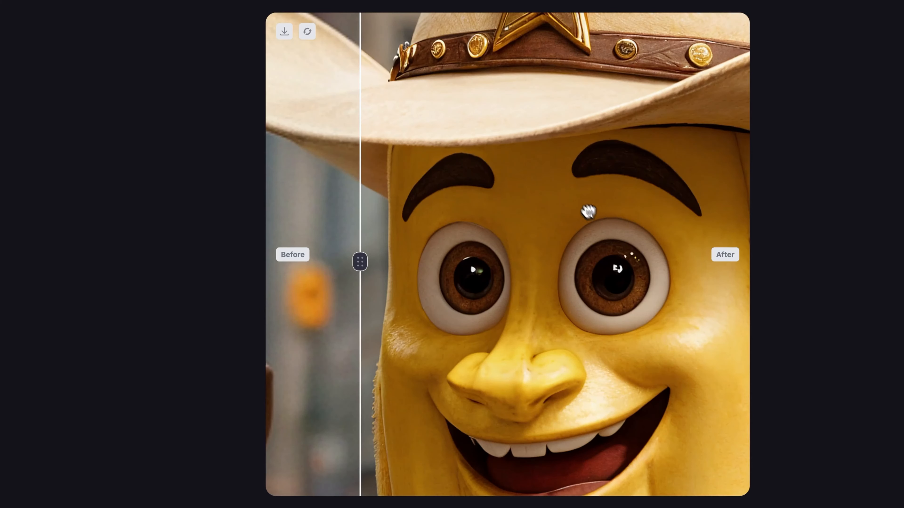
scroll(576, 205, "up", 2)
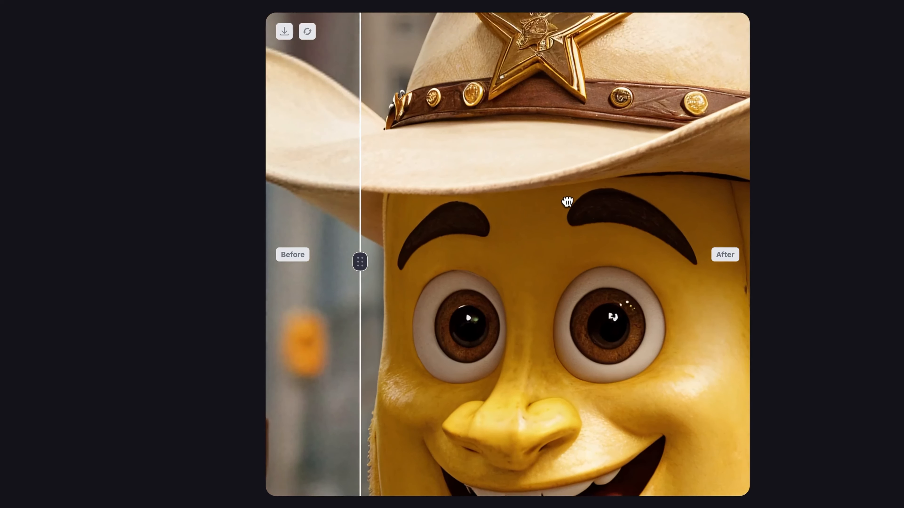
left_click_drag(567, 202, 567, 165)
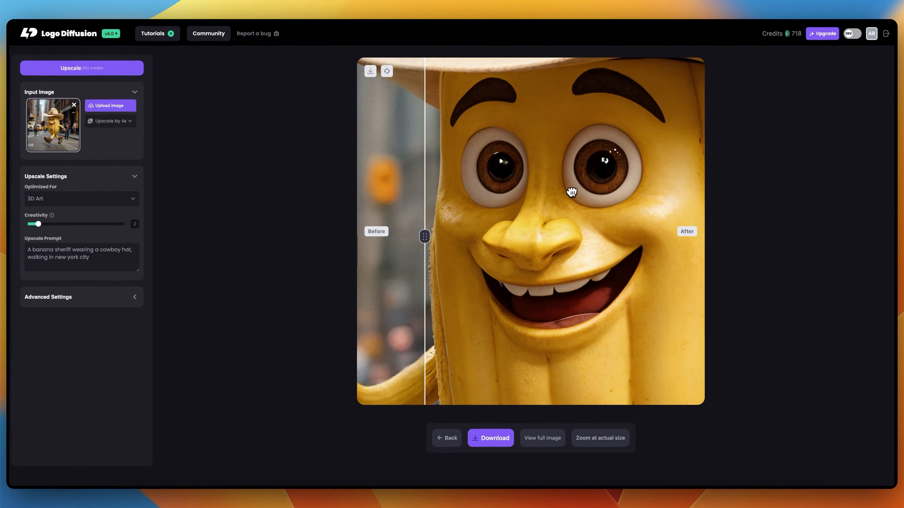
left_click_drag(562, 176, 555, 204)
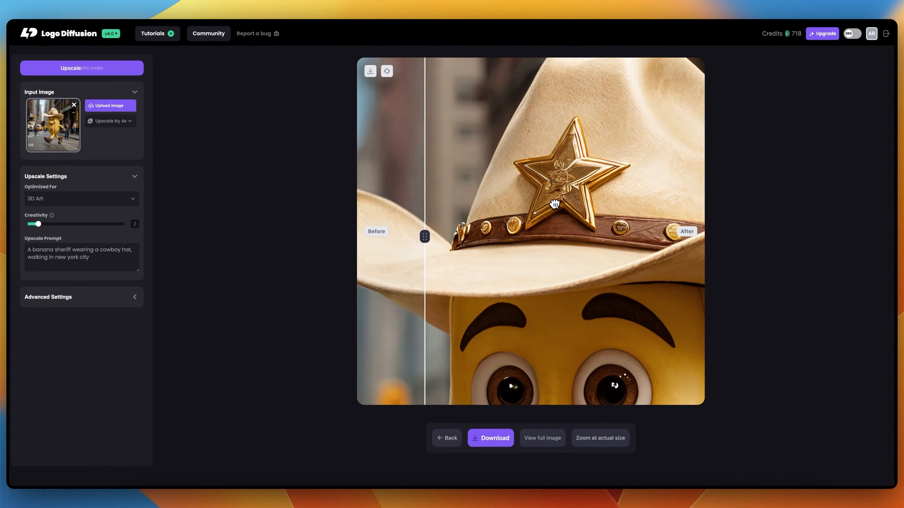